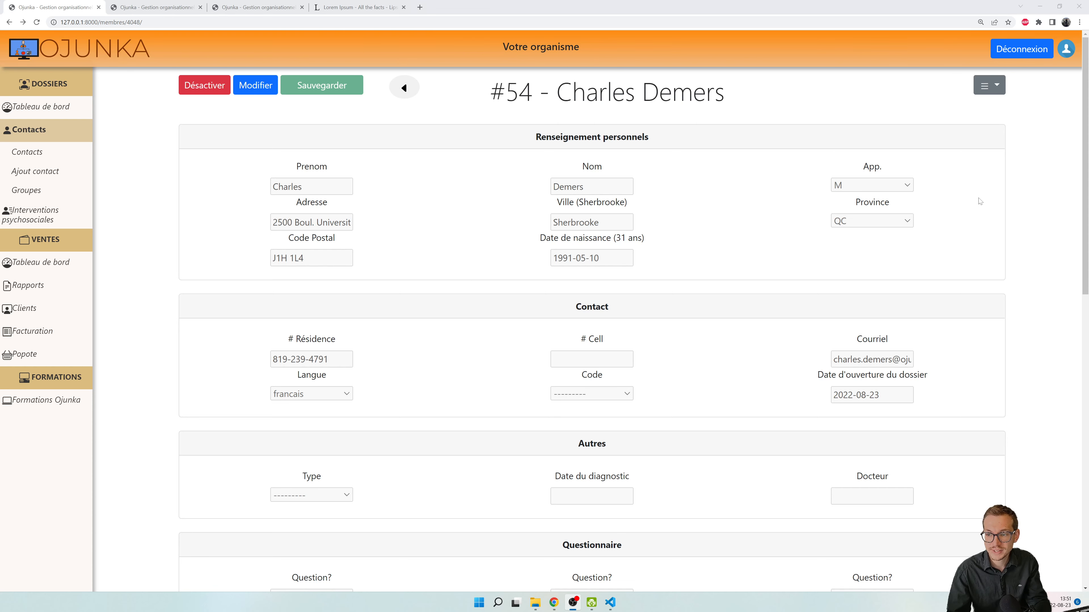
- Bring up the drafted progress note for the contact and view the available interventions and meeting locations
drag(1086, 98, 1083, 387)
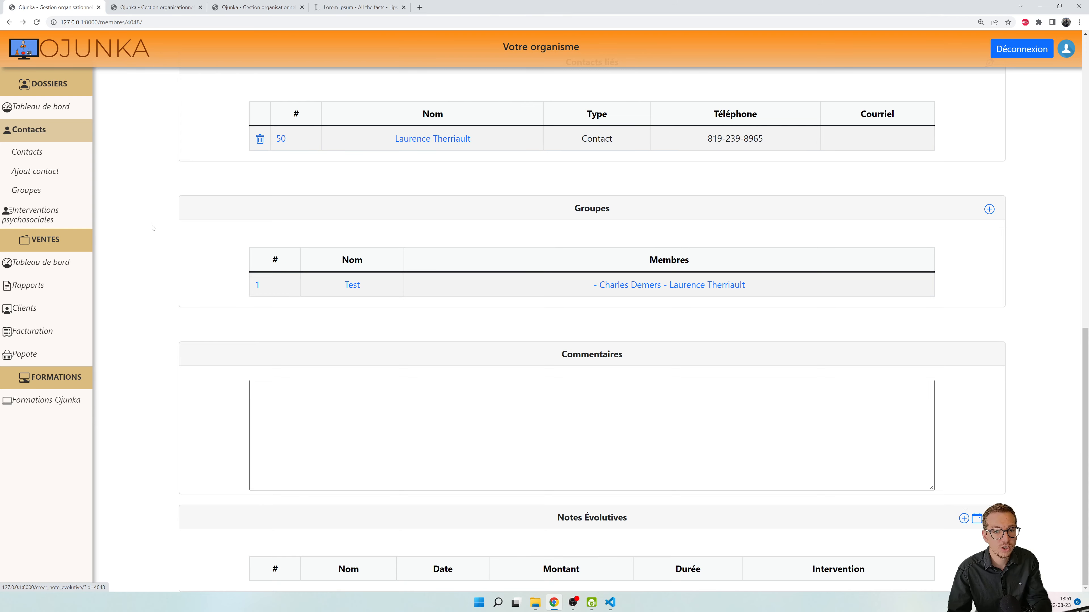
click(165, 9)
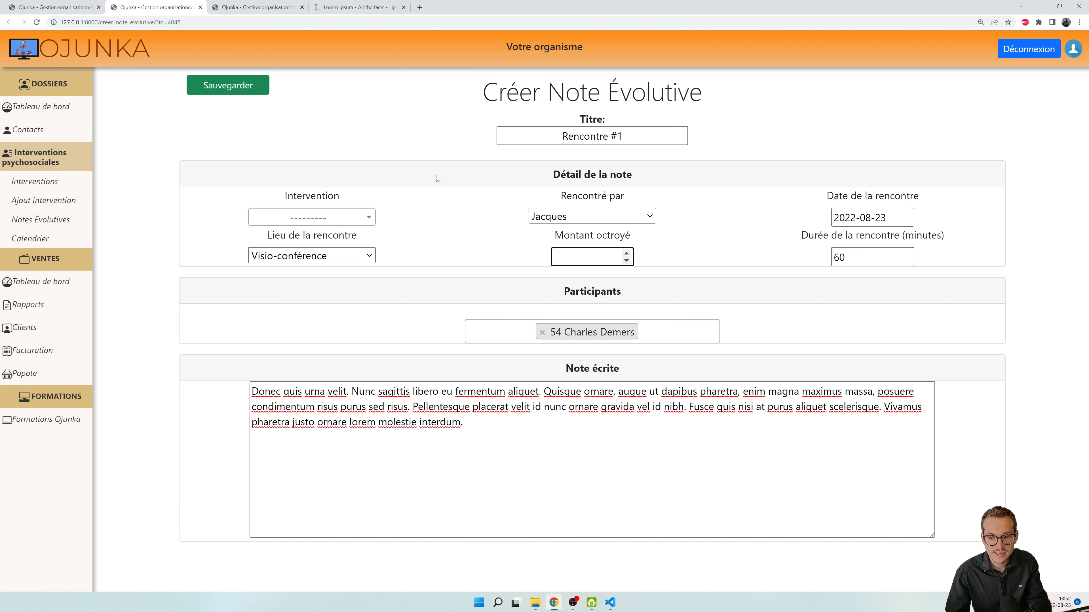
click(348, 218)
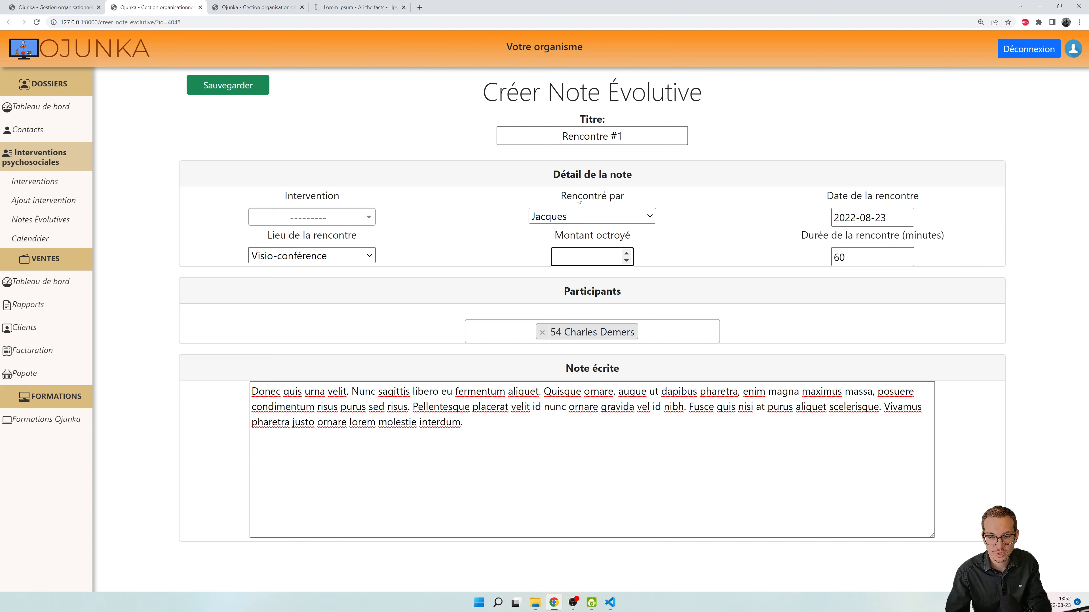
click(296, 256)
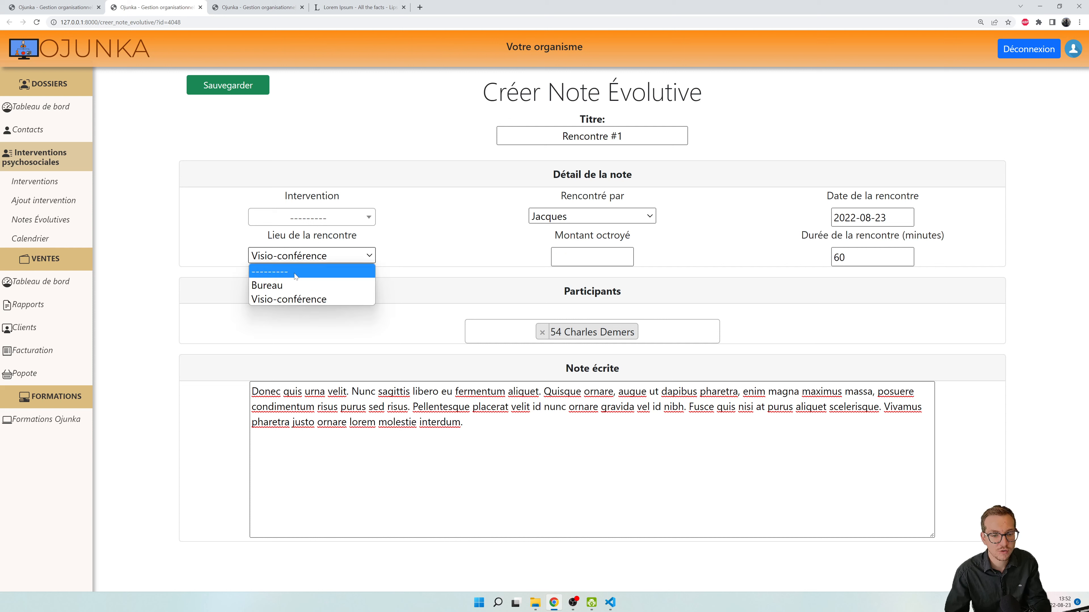
click(297, 338)
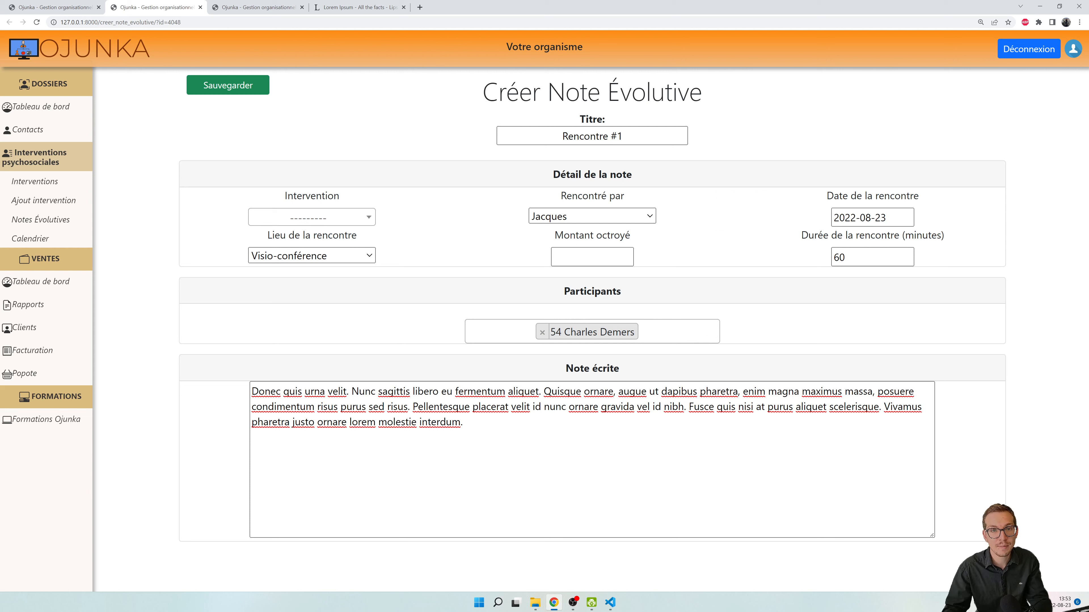
- View the contacts available as participants for the note without adding anyone
click(682, 332)
click(781, 332)
click(682, 332)
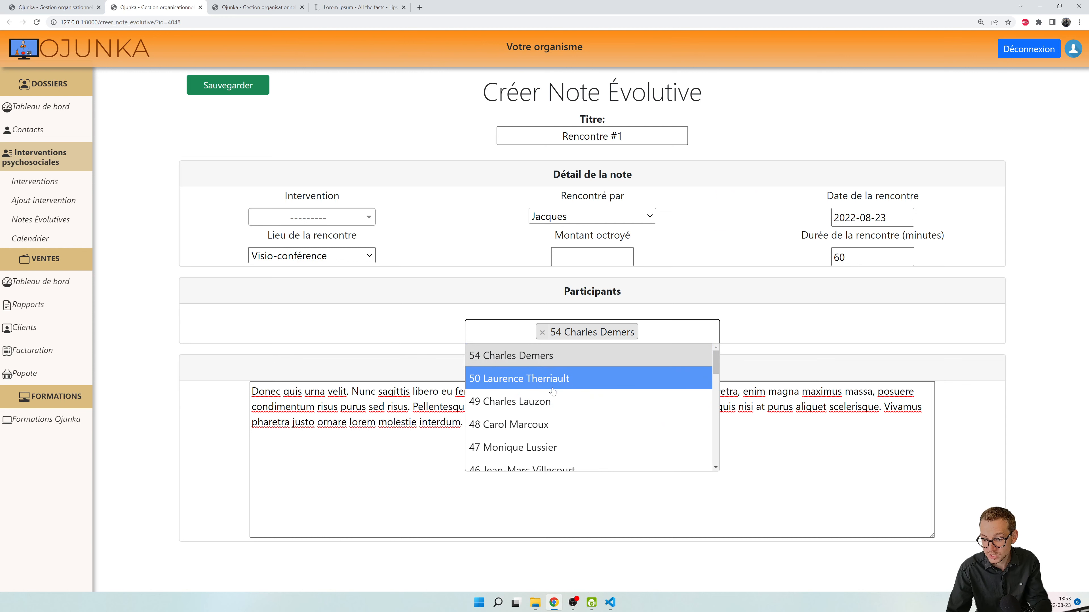
click(793, 318)
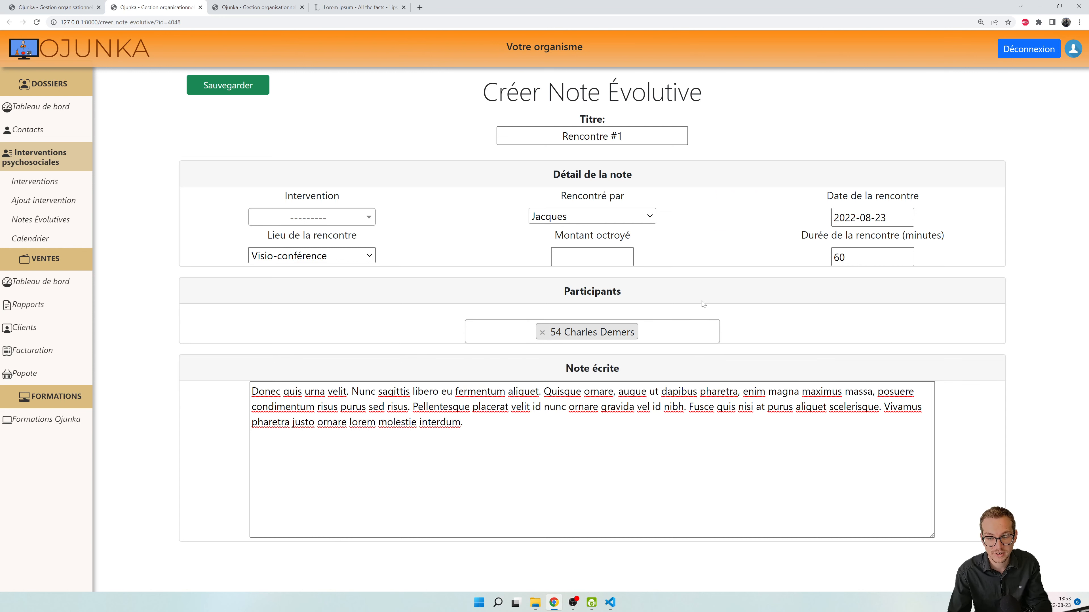
- Review the written text of the progress note "Rencontre #1" and save the note
click(703, 450)
drag(463, 422, 208, 393)
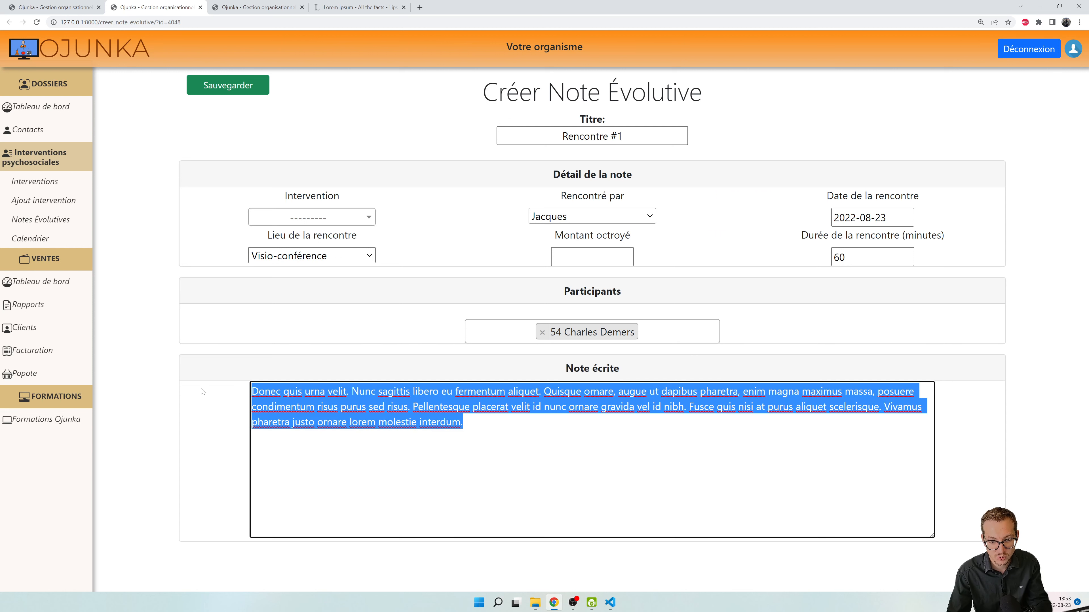
click(617, 450)
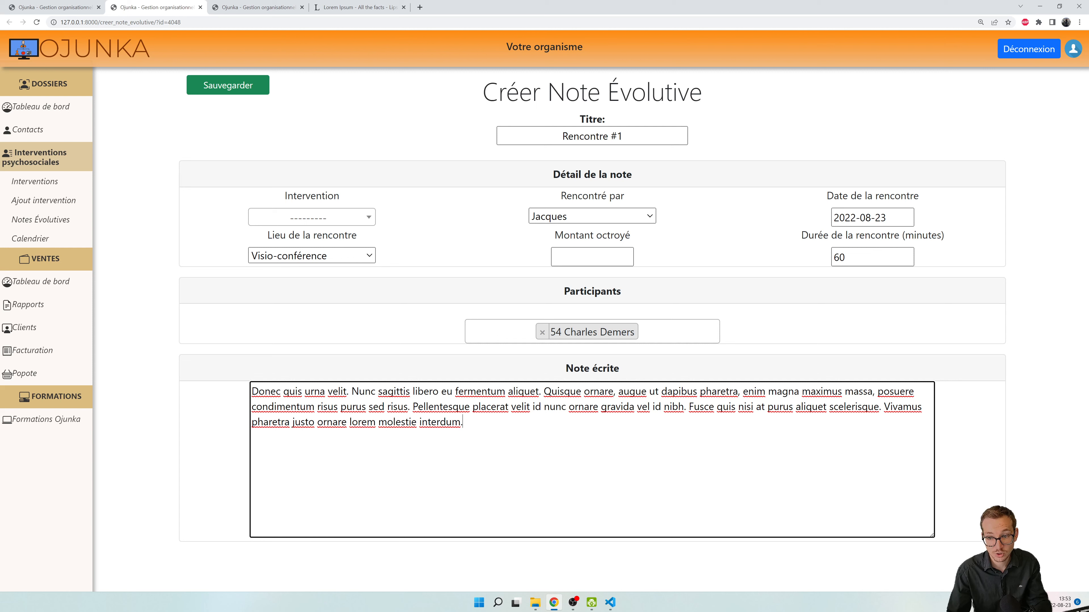
click(236, 93)
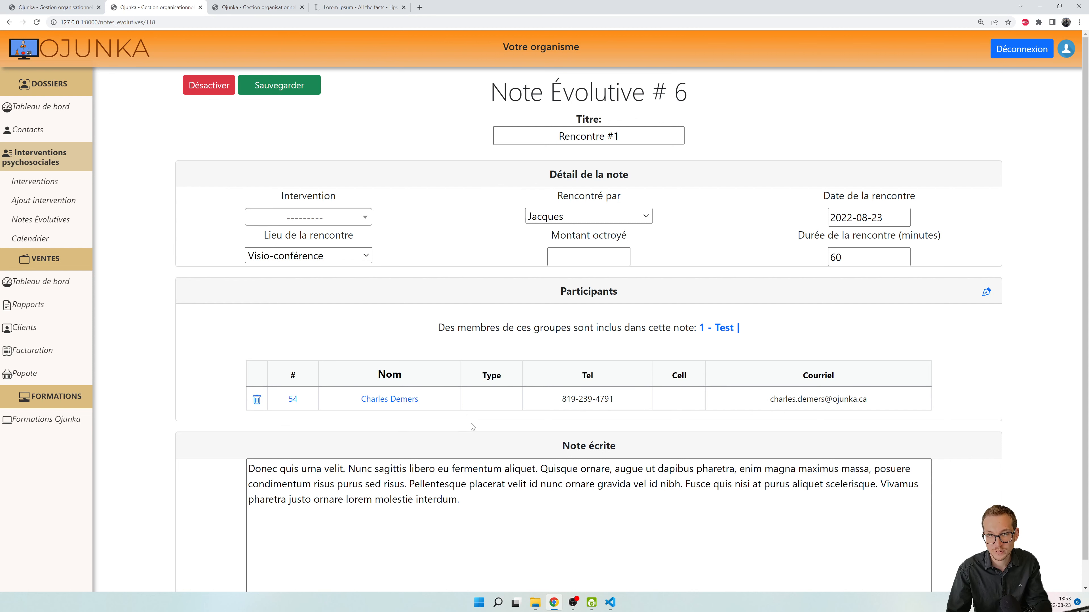
- Examine the saved note's participants section, including the groups its participants belong to
drag(434, 329, 486, 328)
click(541, 321)
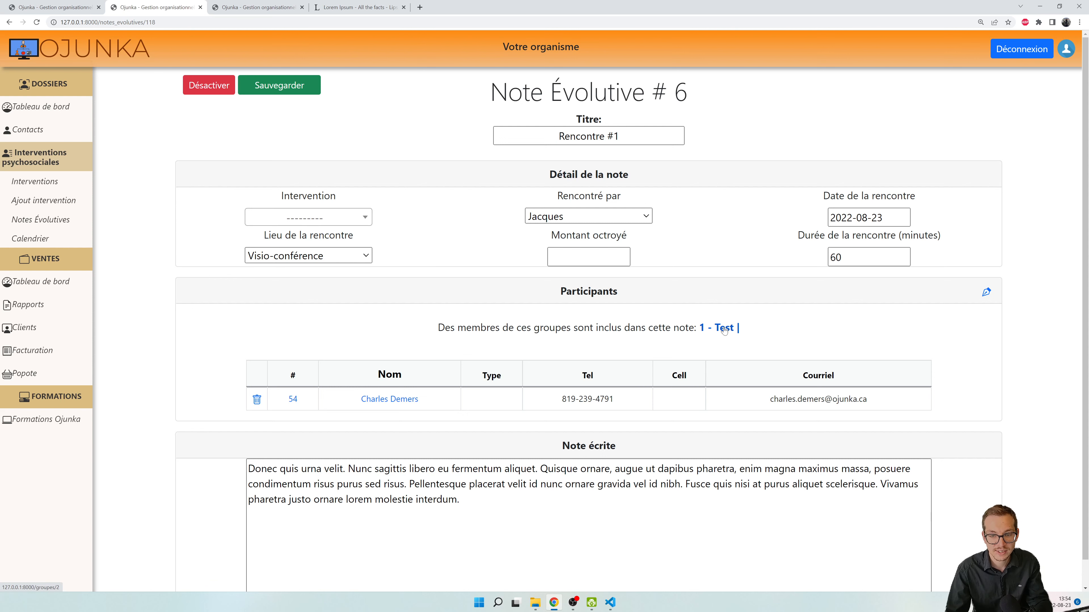
scroll(870, 327, down, 1)
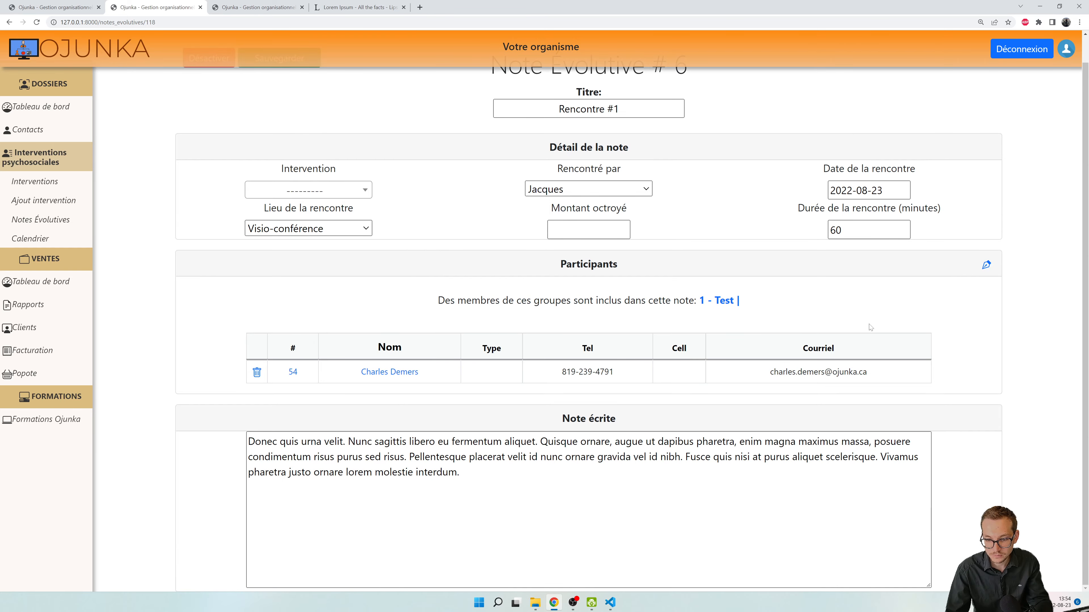
scroll(870, 327, up, 1)
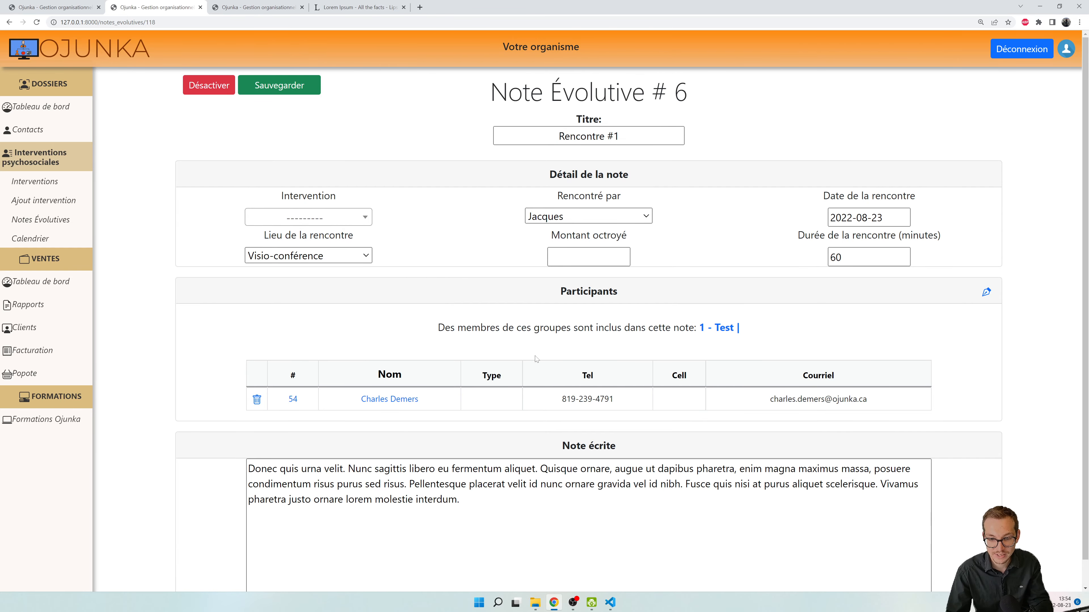
- Open the participant's contact record from the note and check its groups and progress notes
click(401, 400)
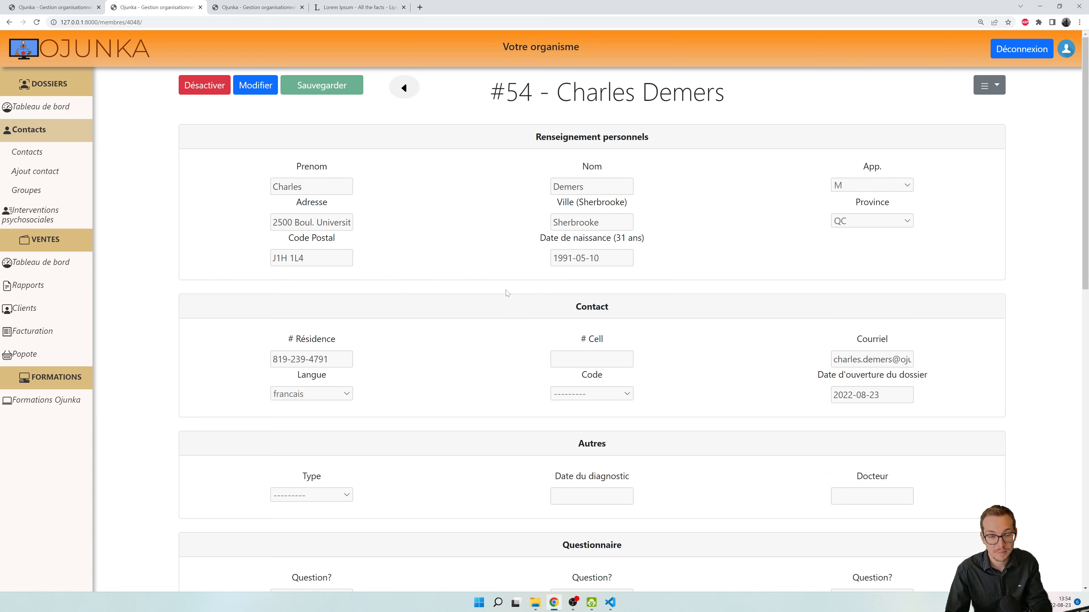
scroll(501, 338, down, 5)
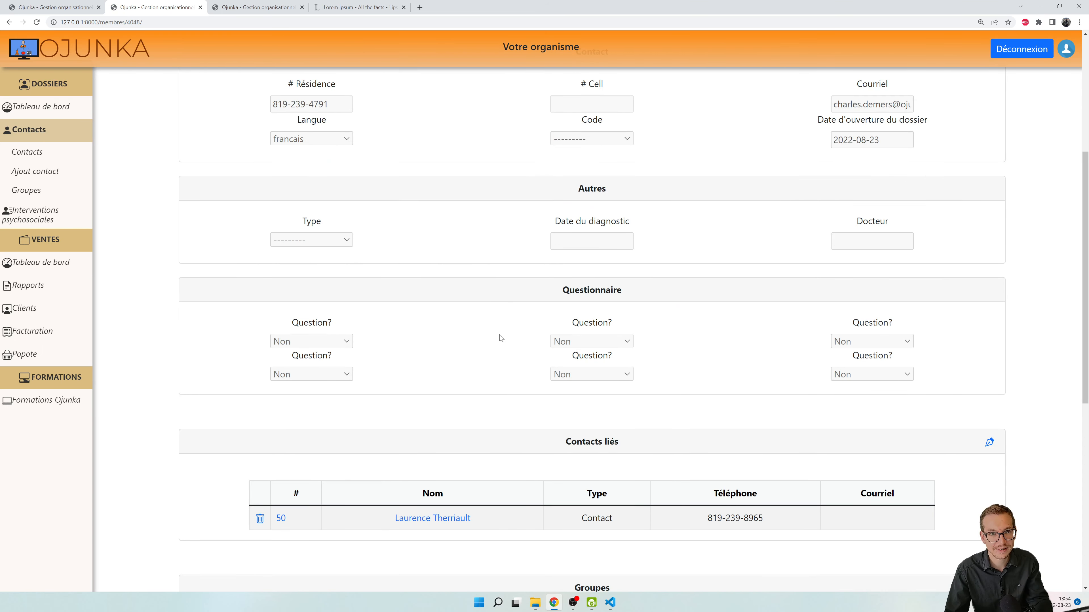
drag(1086, 173, 1055, 375)
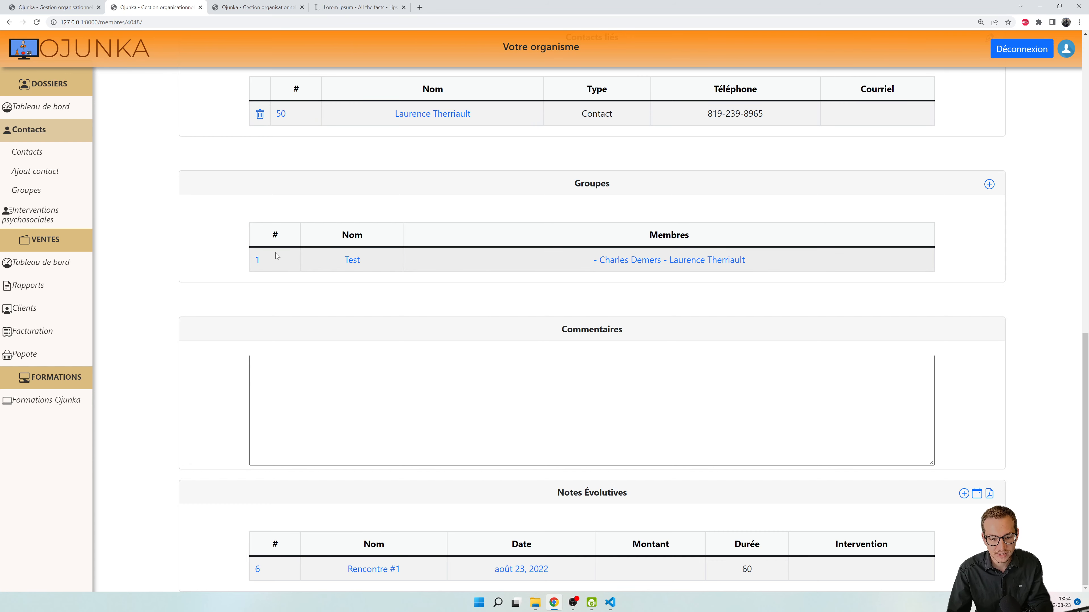
- Open the Test group from the contact's record and examine its members and group progress notes
click(257, 261)
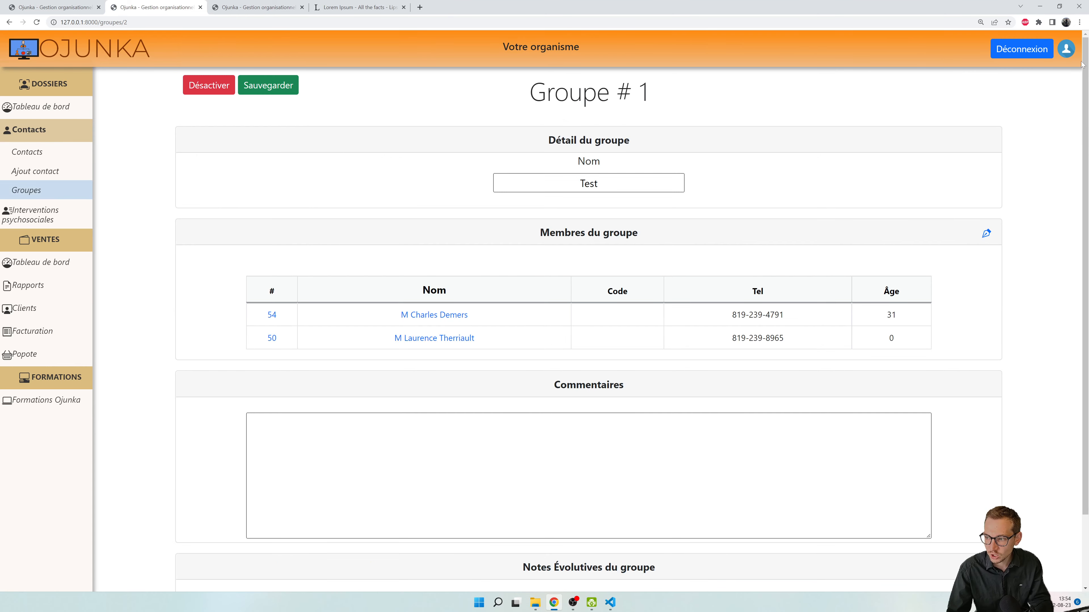
drag(1085, 95, 1085, 175)
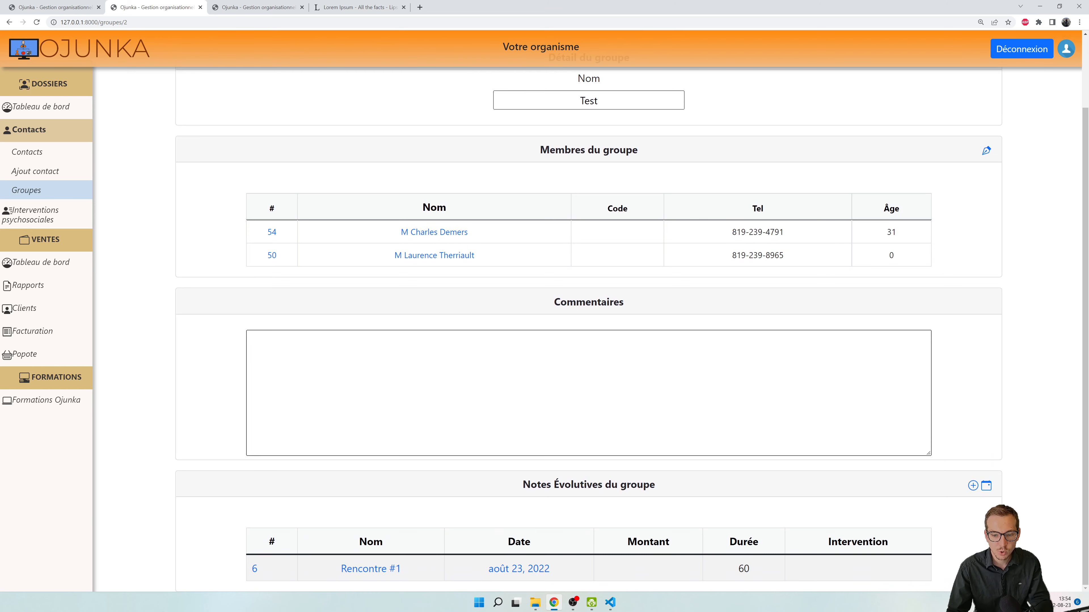
scroll(184, 197, up, 2)
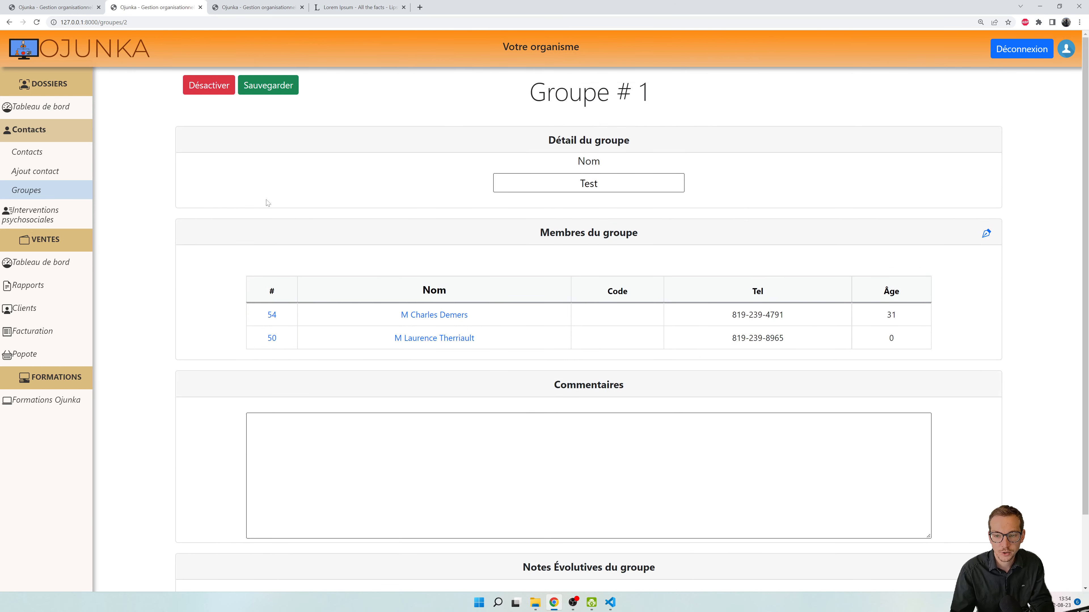
scroll(245, 222, down, 2)
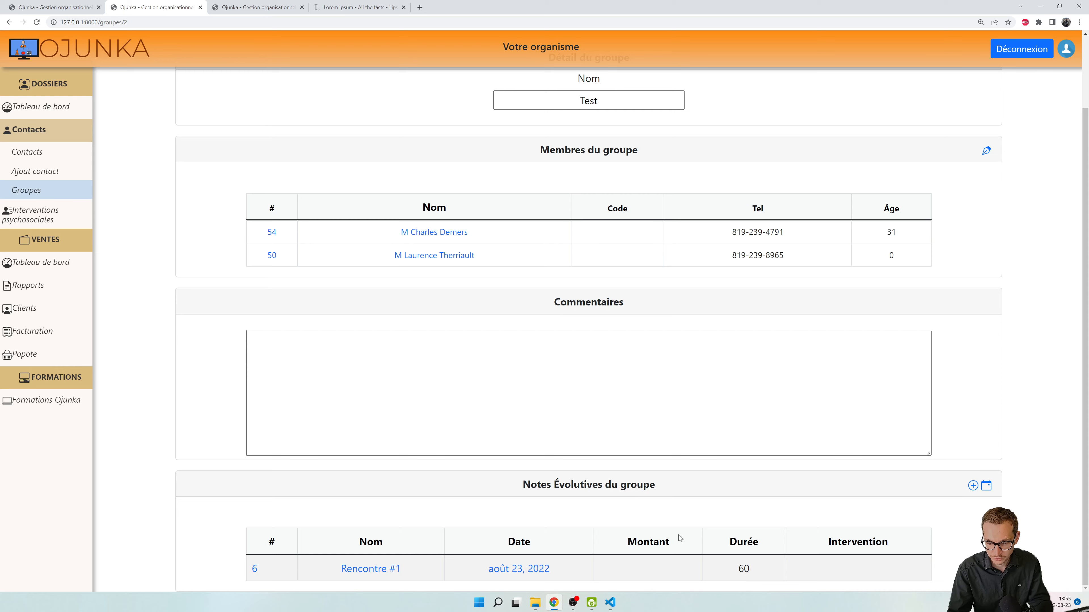
scroll(679, 538, up, 2)
scroll(729, 536, down, 2)
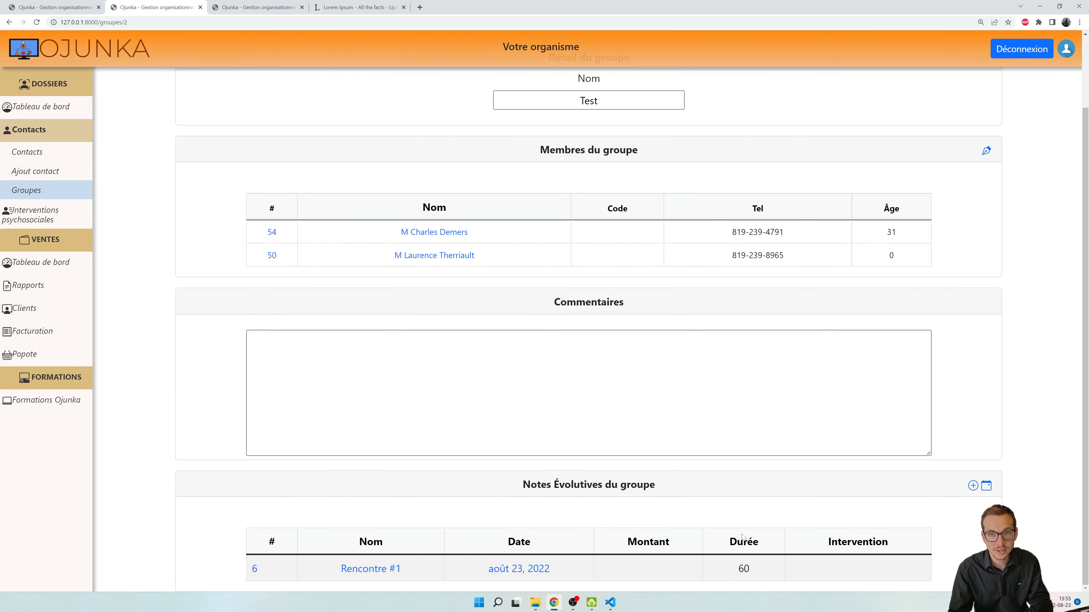
scroll(932, 480, up, 2)
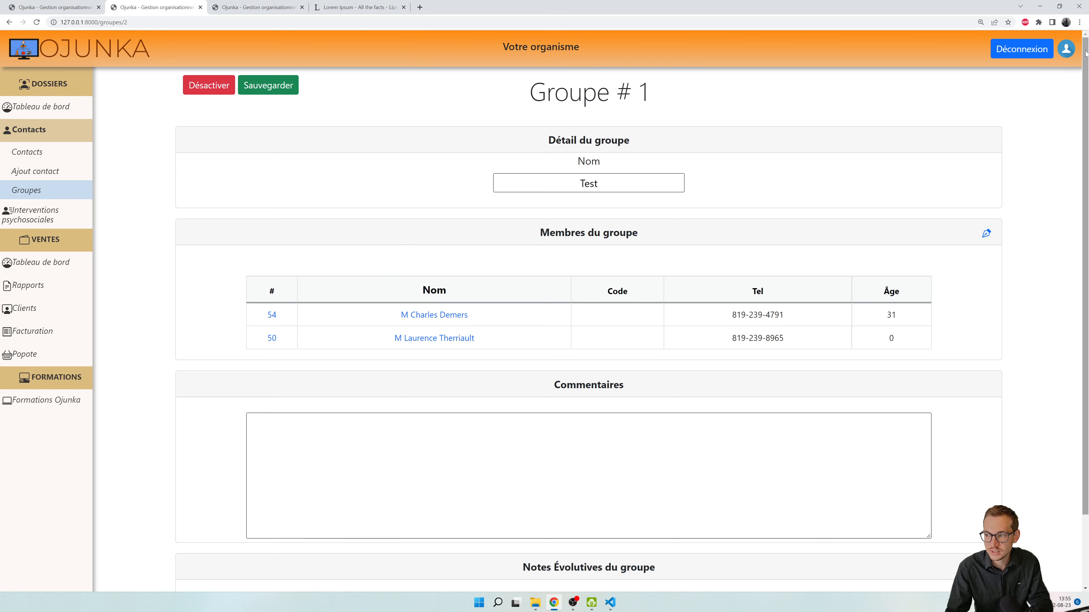
scroll(1086, 54, down, 2)
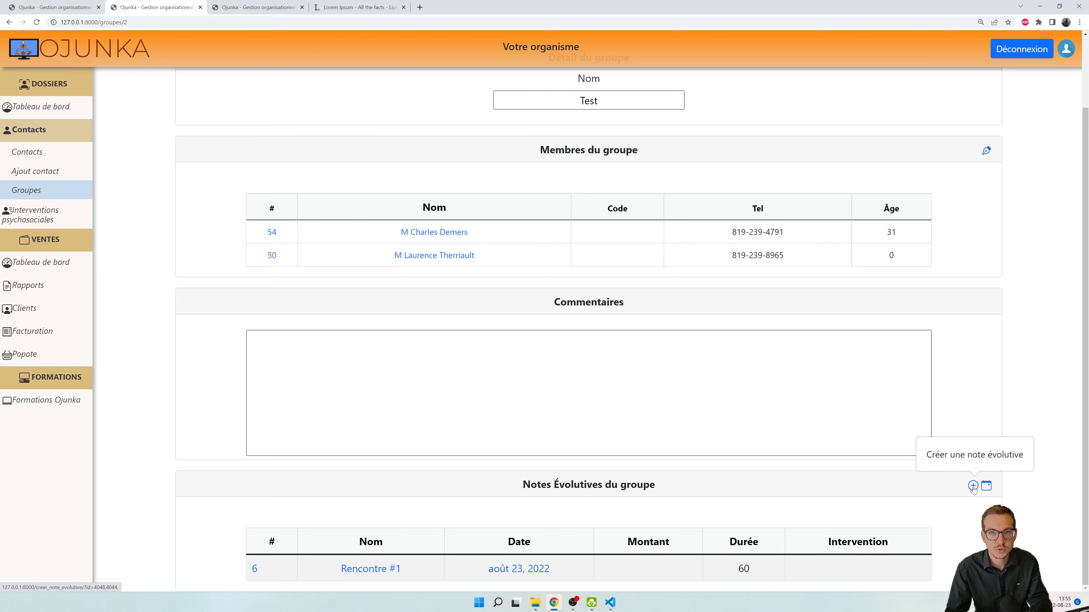
- In the drafted group note "Rencontre famille", select the staff member who held the meeting and set the location to Bureau
click(286, 8)
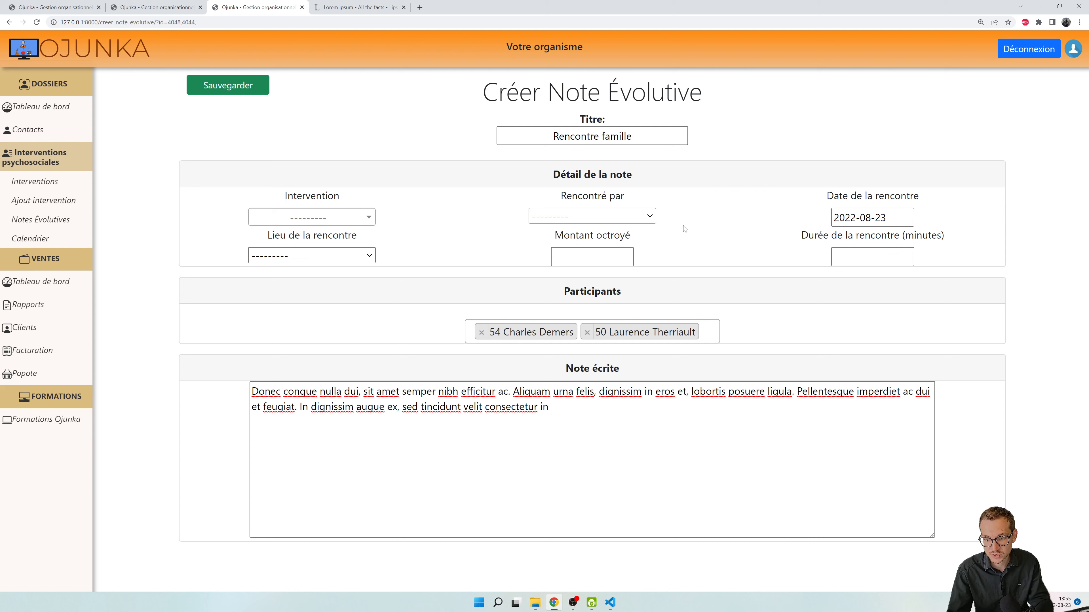
click(337, 223)
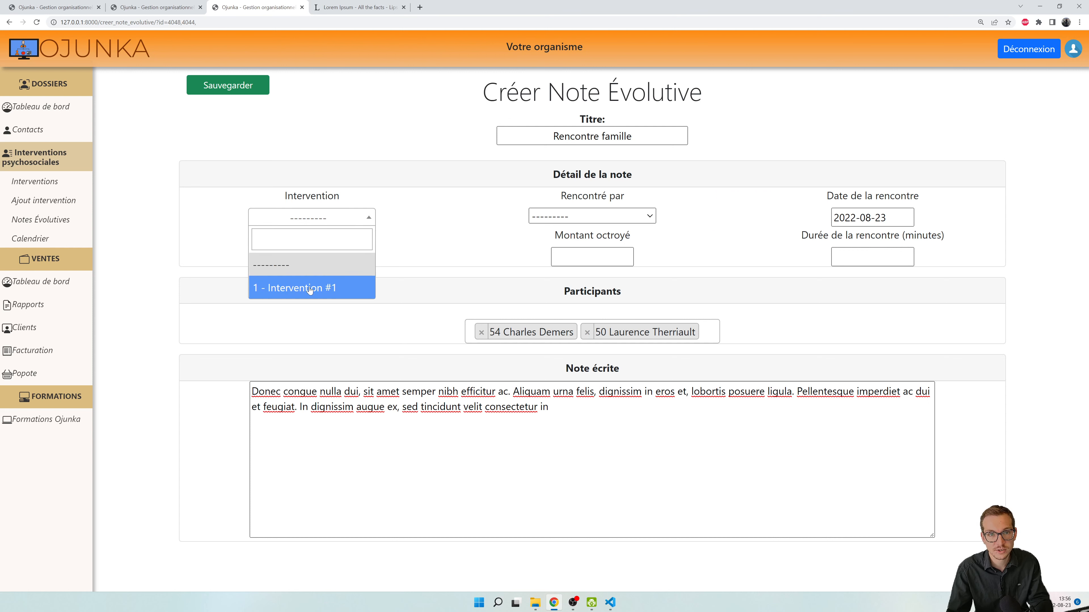
click(425, 240)
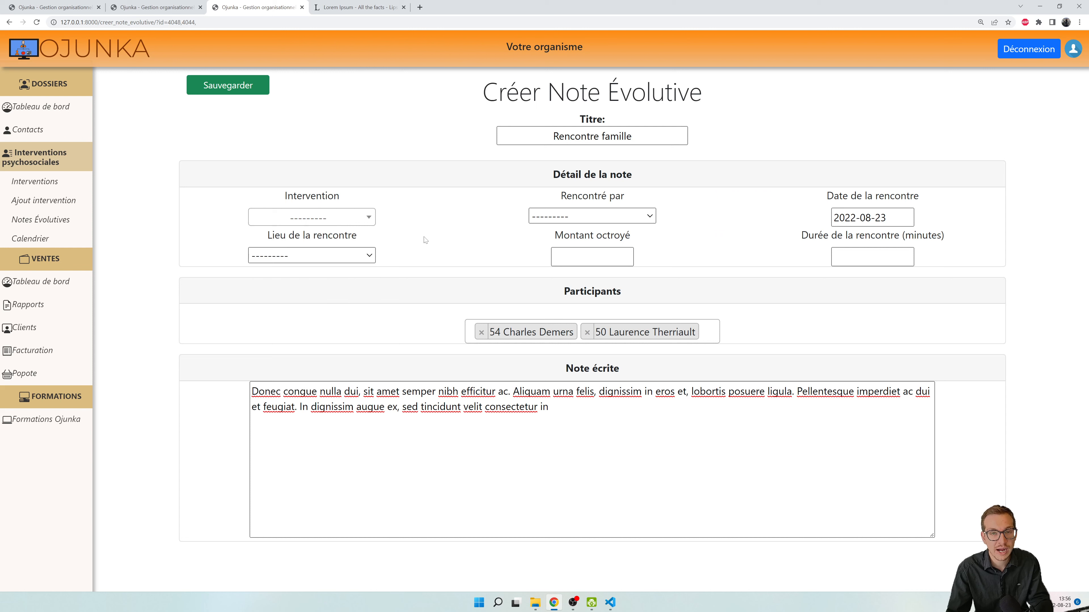
click(558, 217)
click(570, 243)
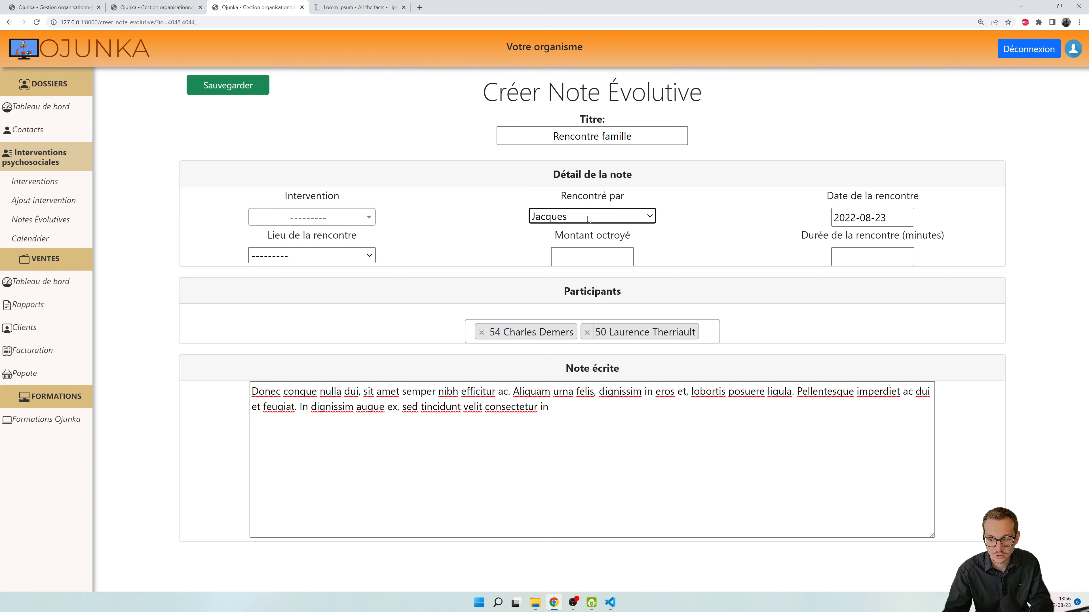
click(365, 256)
click(279, 273)
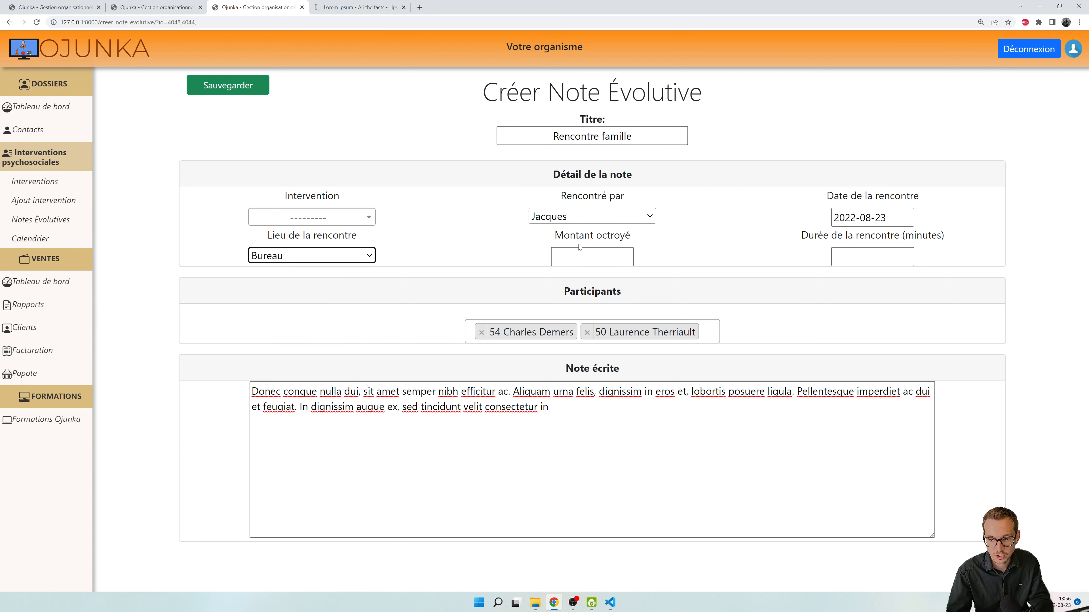
- Set the meeting duration to 45 minutes and save the "Rencontre famille" note
click(871, 257)
text(45)
click(237, 84)
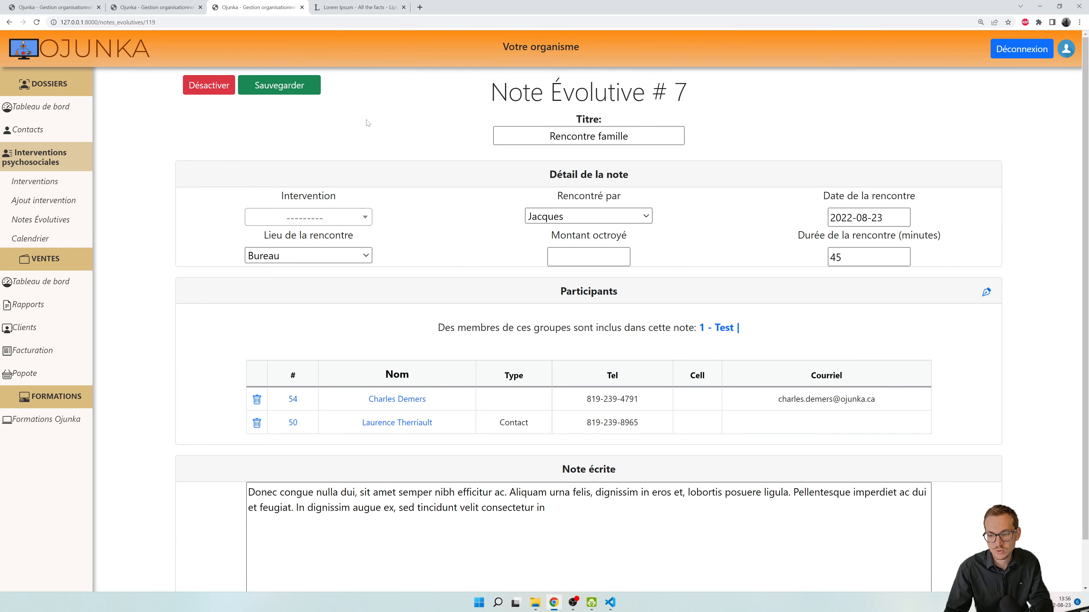
- Review the saved "Rencontre famille" note, then open its Test group and check the group's progress notes
scroll(595, 339, down, 1)
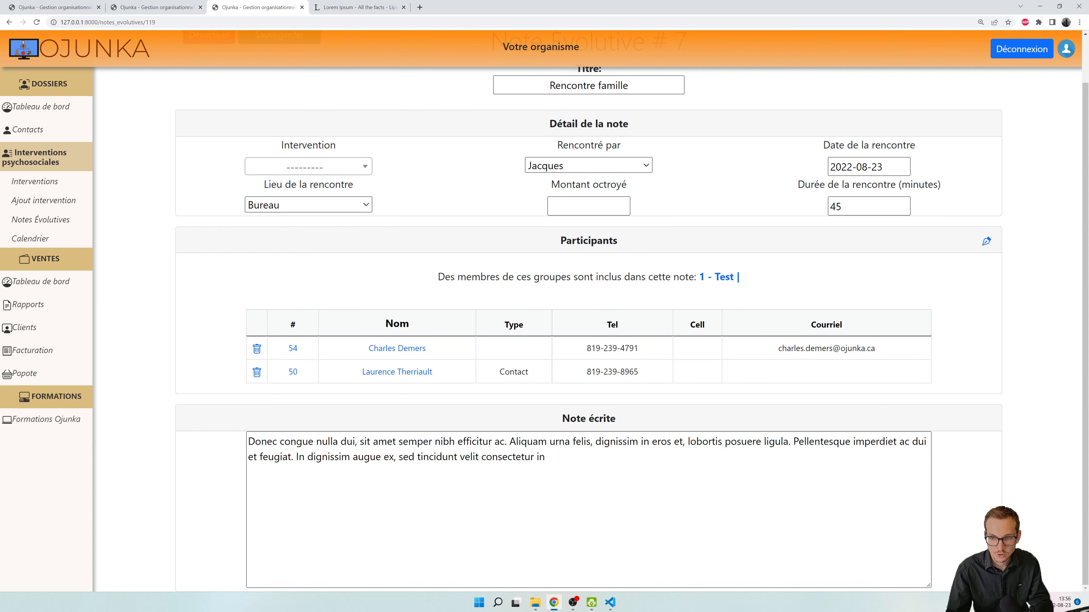
scroll(712, 91, up, 1)
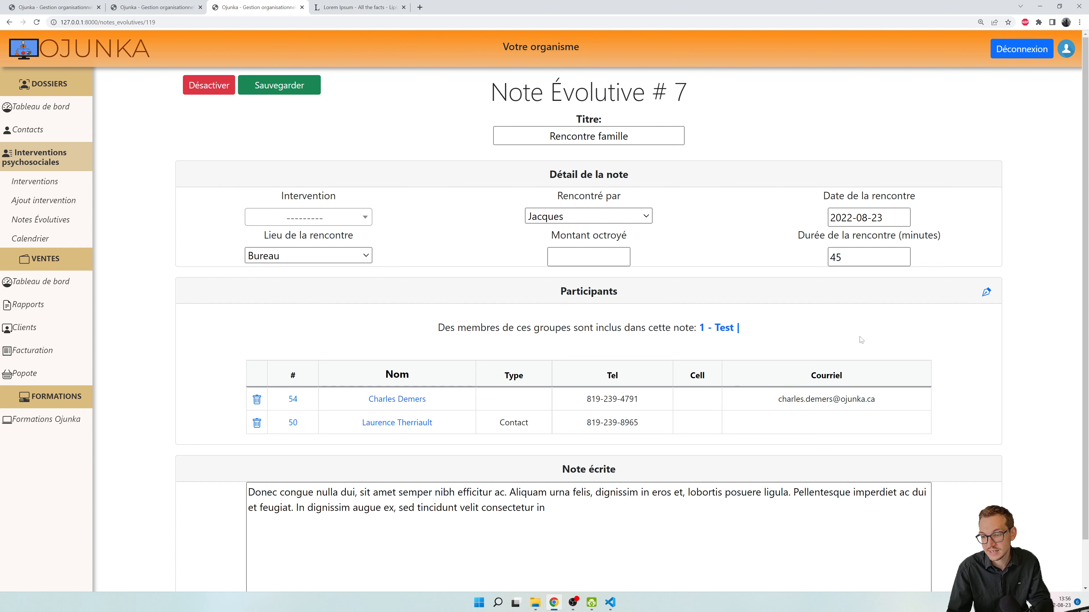
click(724, 328)
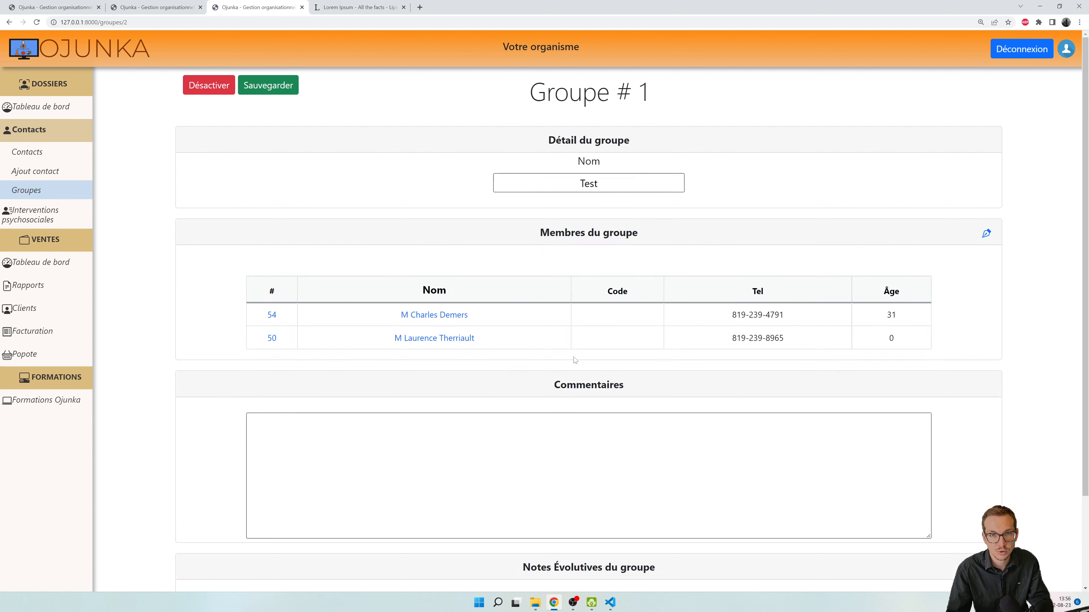
scroll(1082, 117, down, 1)
scroll(1083, 117, down, 2)
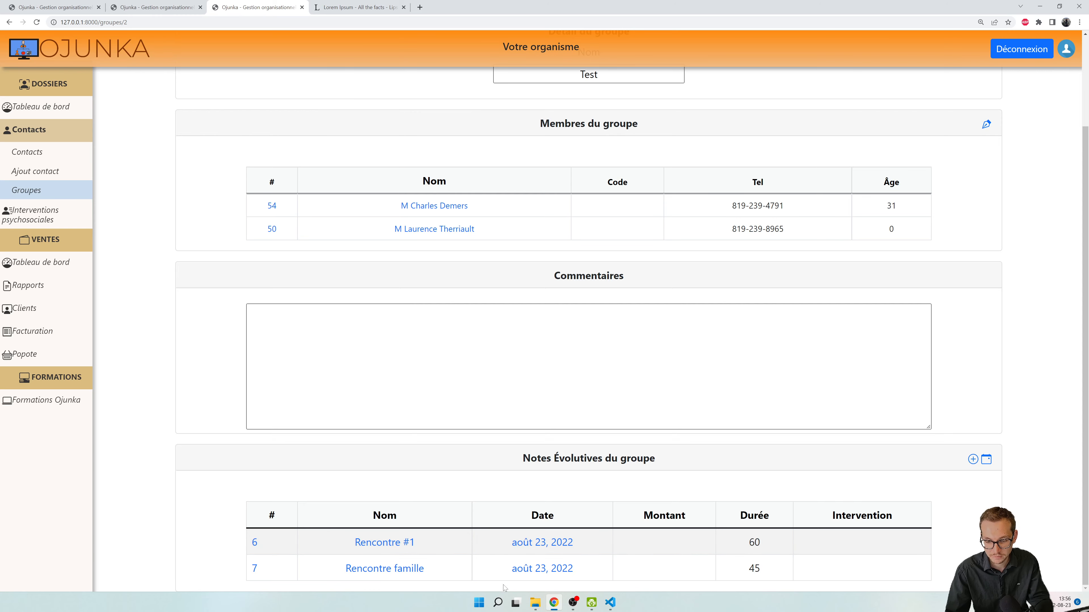
scroll(662, 539, up, 3)
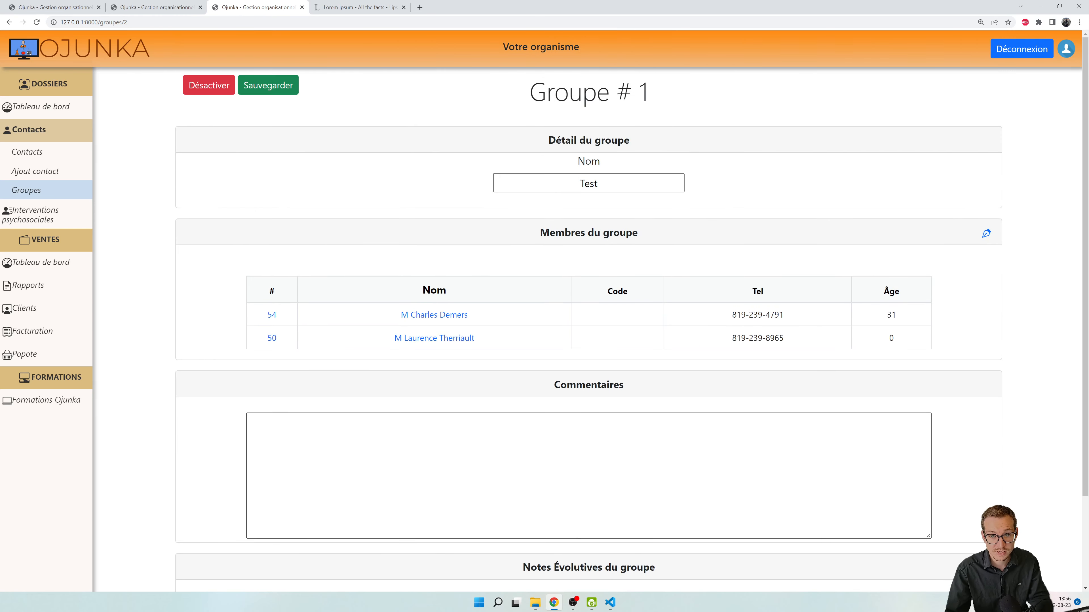
scroll(515, 391, down, 3)
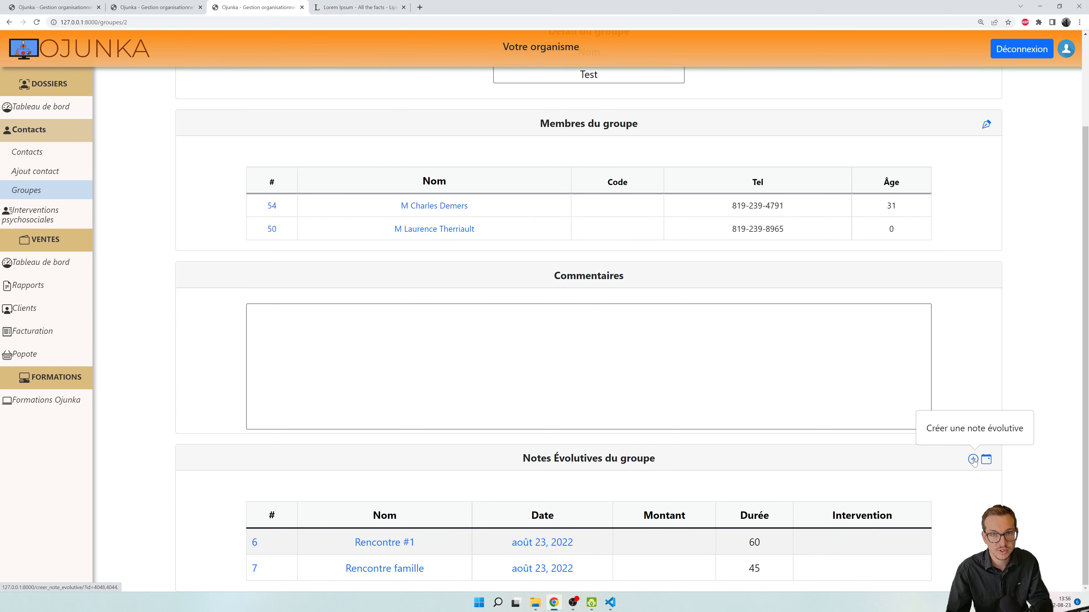
- Open the calendar of the Test group's progress notes and review its August 2022 days and upcoming meetings
scroll(588, 326, up, 3)
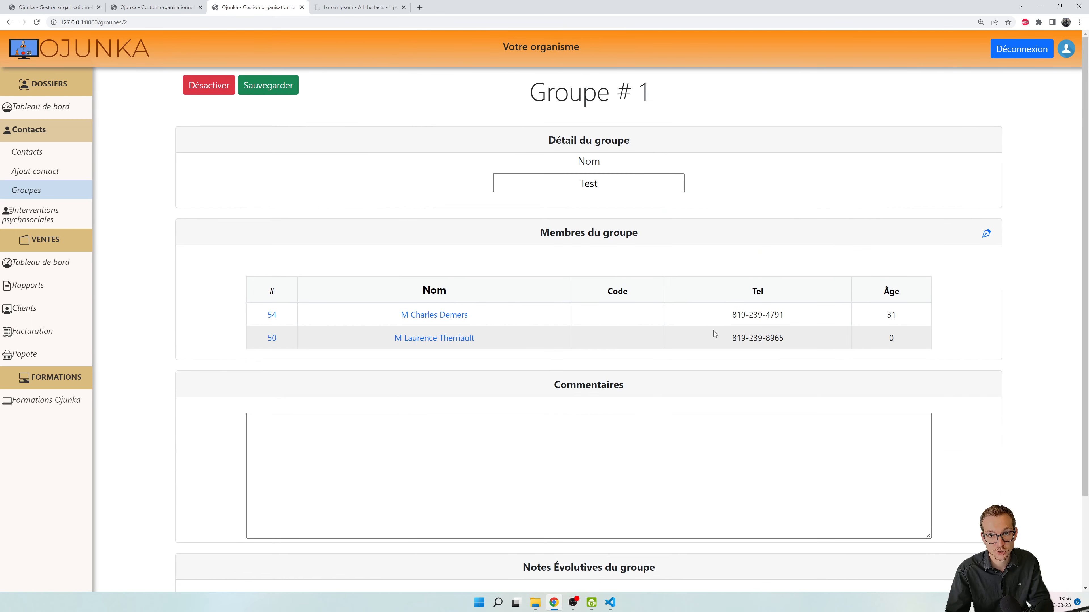
scroll(713, 331, down, 3)
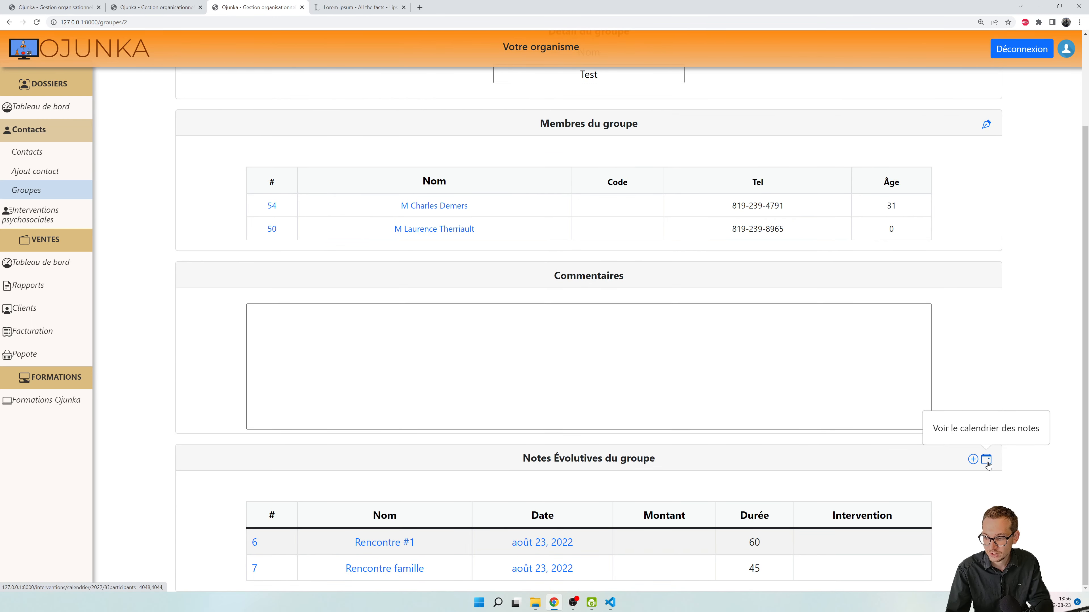
click(986, 460)
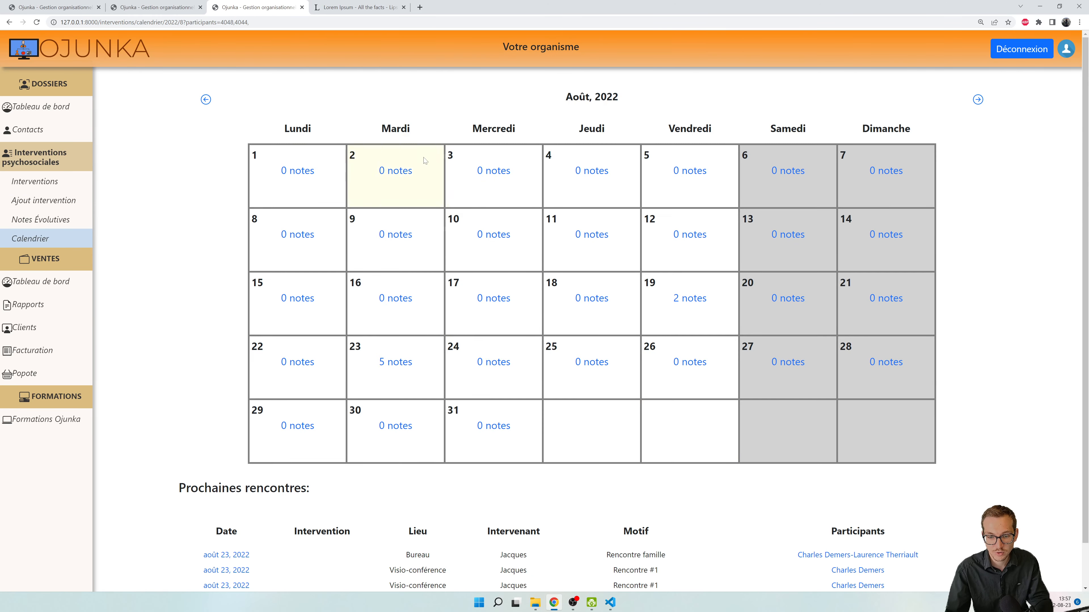
scroll(435, 448, down, 1)
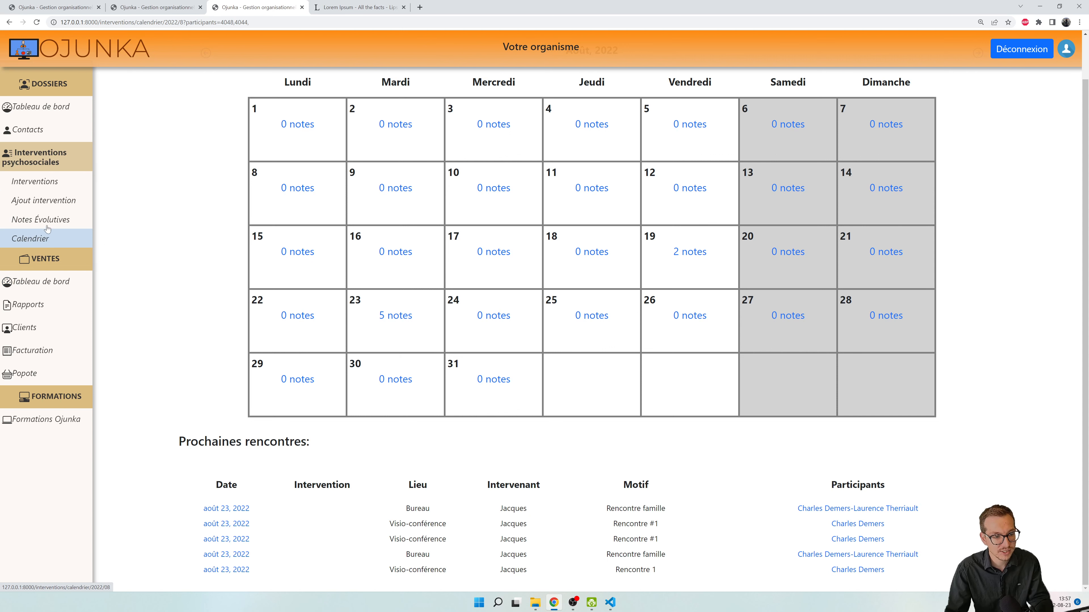
- Open the general psychosocial interventions calendar without a participant filter and review the month's notes and upcoming meetings
click(38, 243)
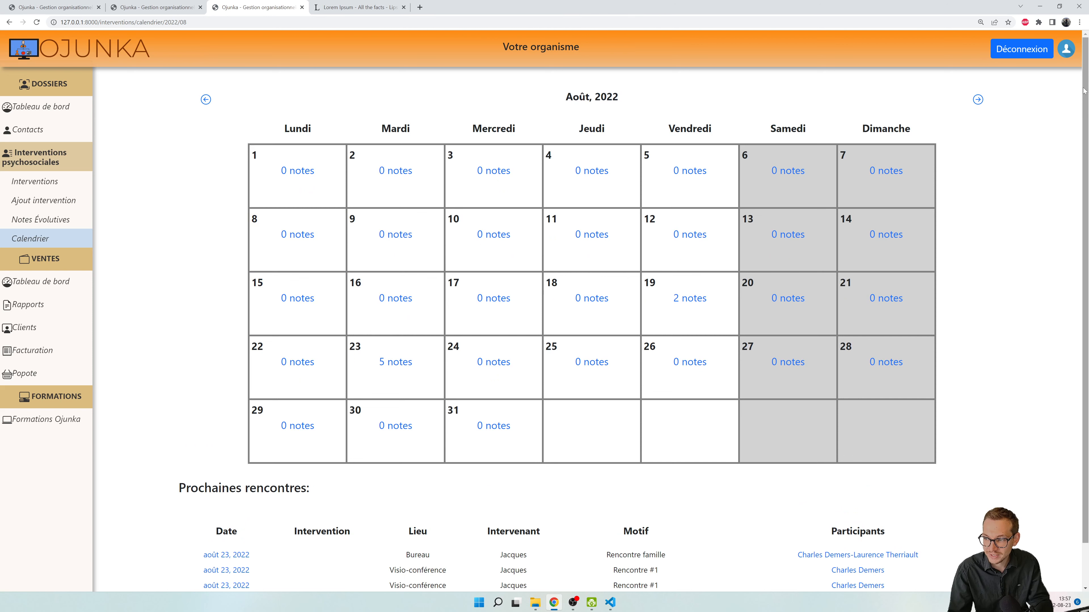
drag(1083, 91, 1083, 197)
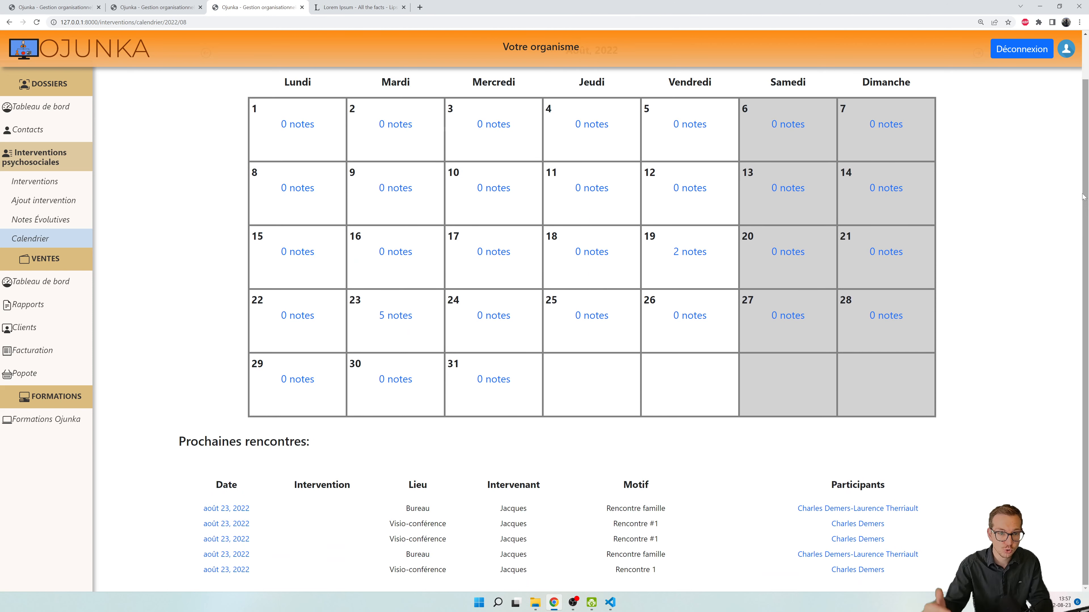
scroll(717, 319, up, 1)
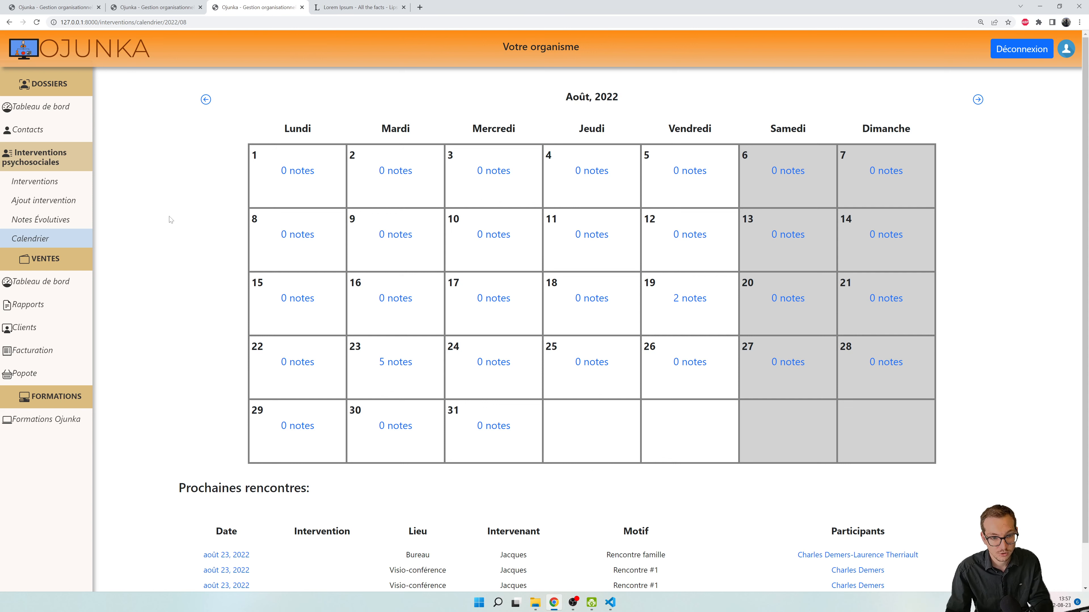
- Go to the second page of the contacts list and open the record of the last contact
click(27, 129)
scroll(314, 253, down, 7)
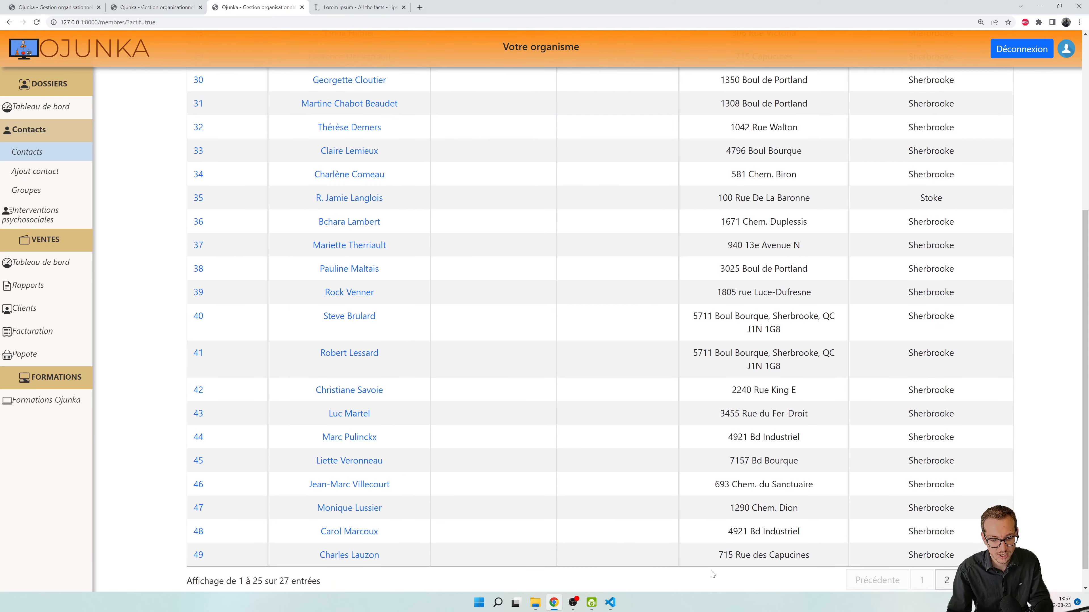
click(947, 558)
click(339, 258)
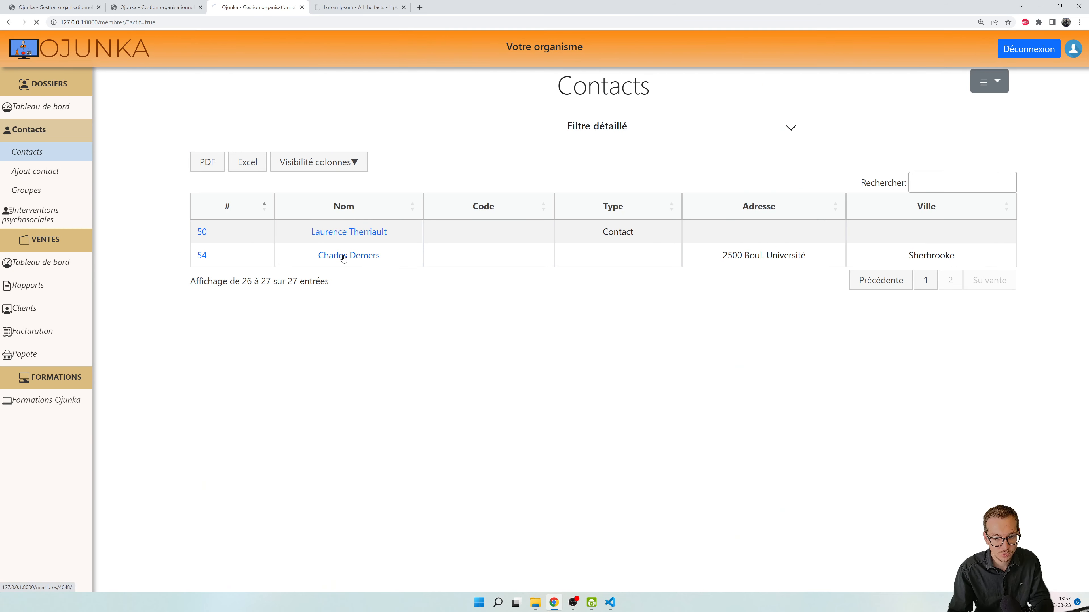
- Export the progress notes from the contact's record as a PDF
scroll(614, 354, down, 12)
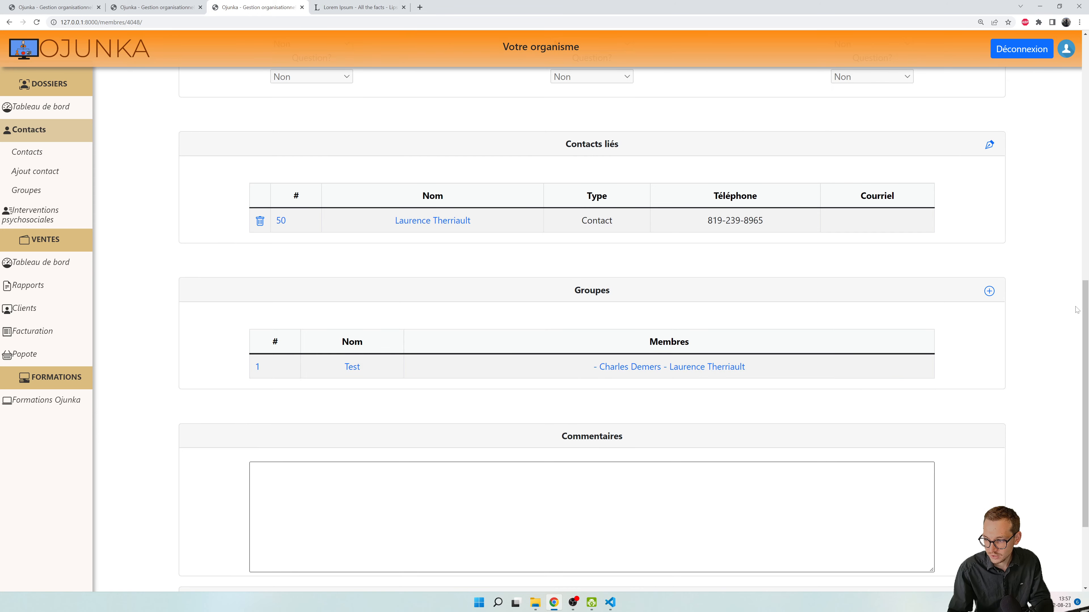
scroll(1086, 435, down, 3)
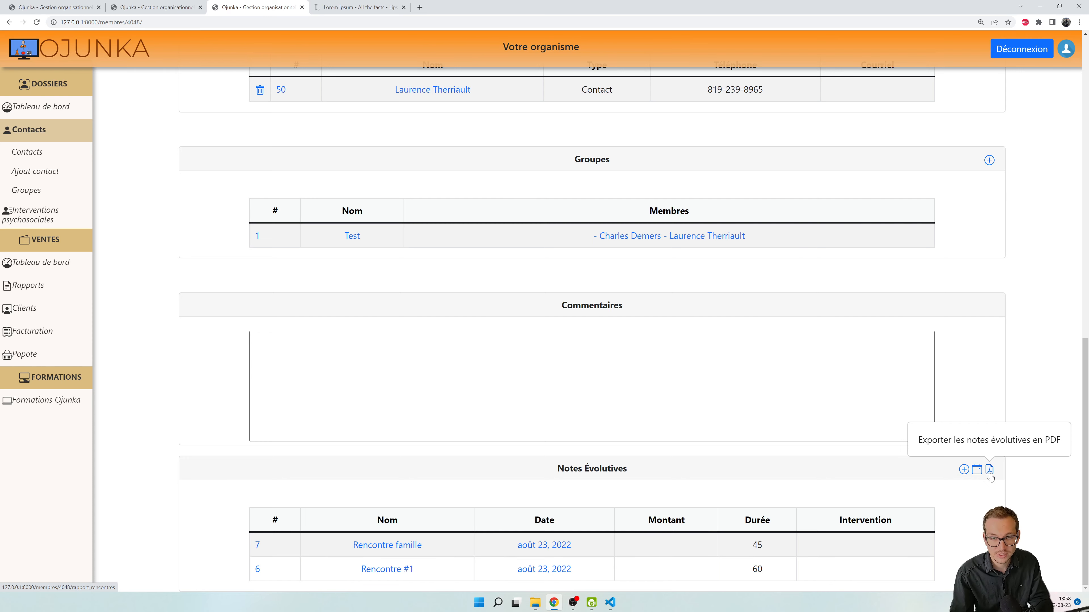
click(990, 475)
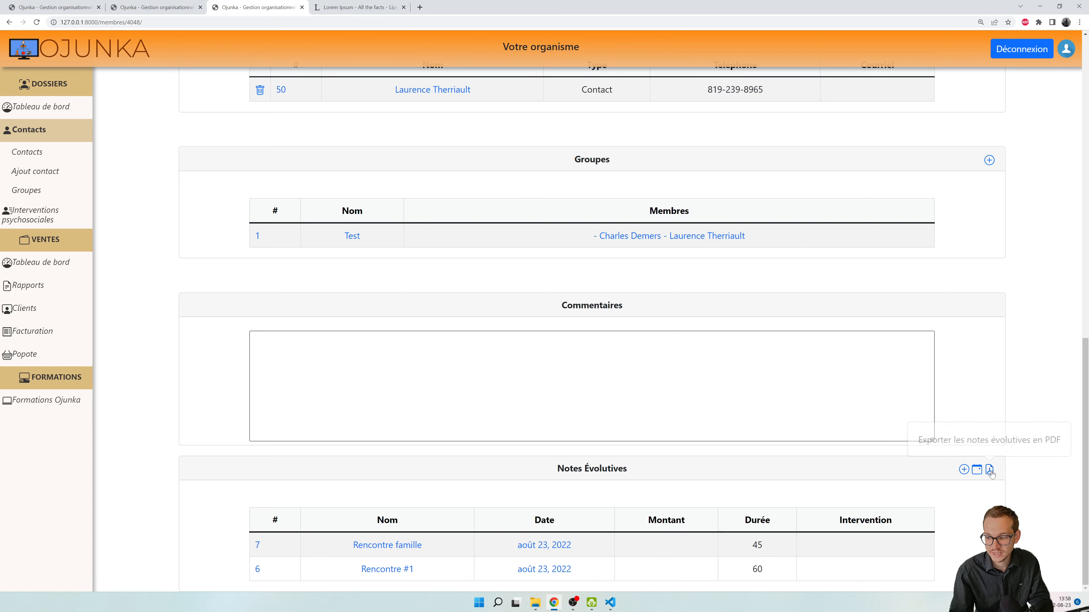